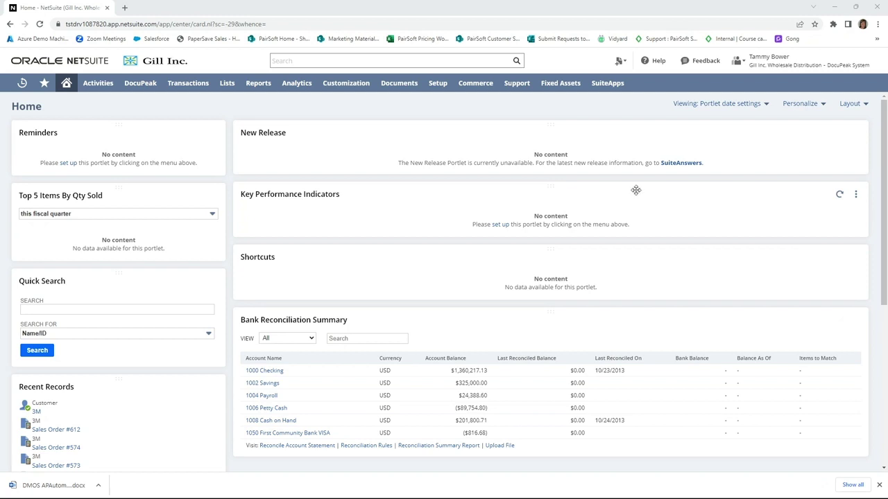
Open the sales orders list and view the 3M sales order dated 10/2/2013
{"action": "mouse_move", "coordinate": [206, 89]}
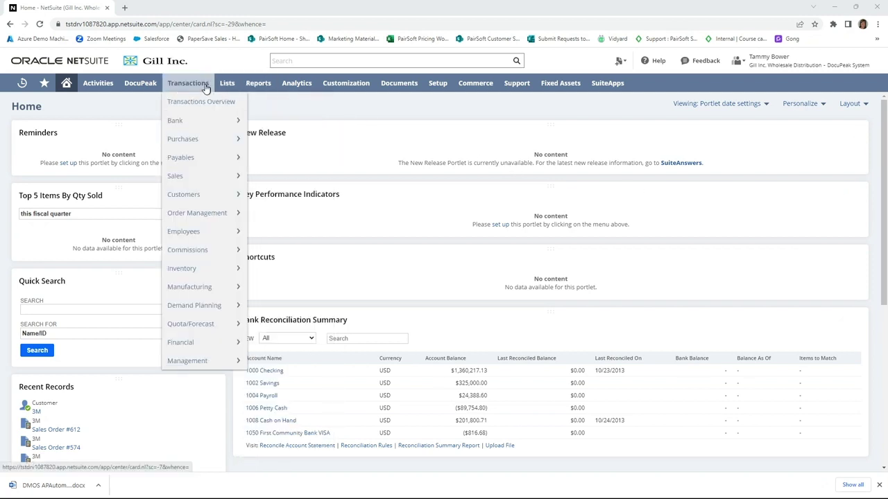
{"action": "mouse_move", "coordinate": [201, 183]}
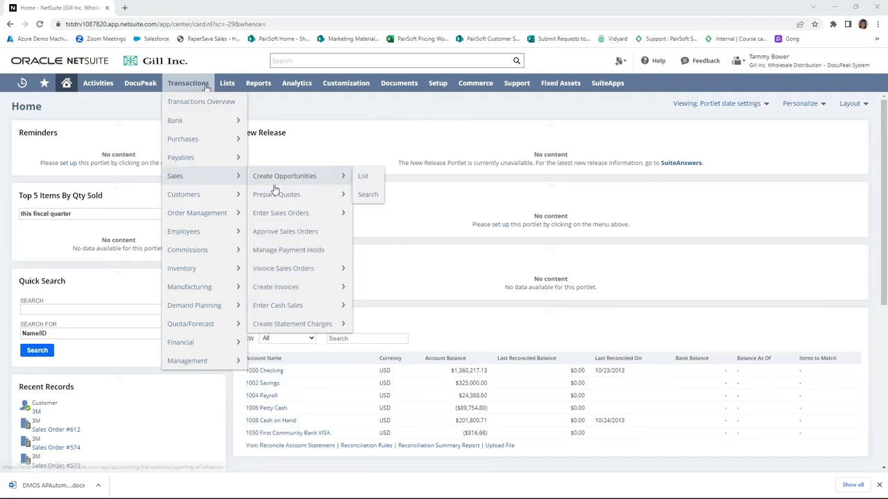
{"action": "mouse_move", "coordinate": [307, 216]}
{"action": "left_click", "coordinate": [341, 216]}
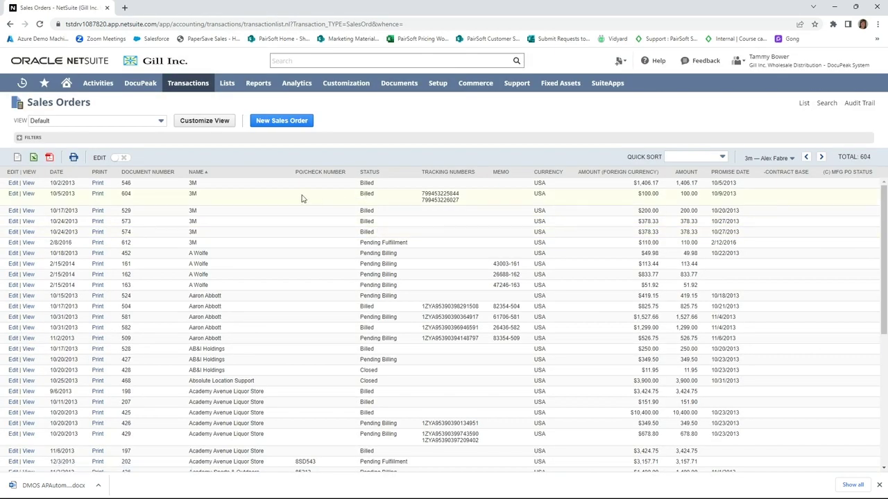
{"action": "left_click", "coordinate": [28, 184]}
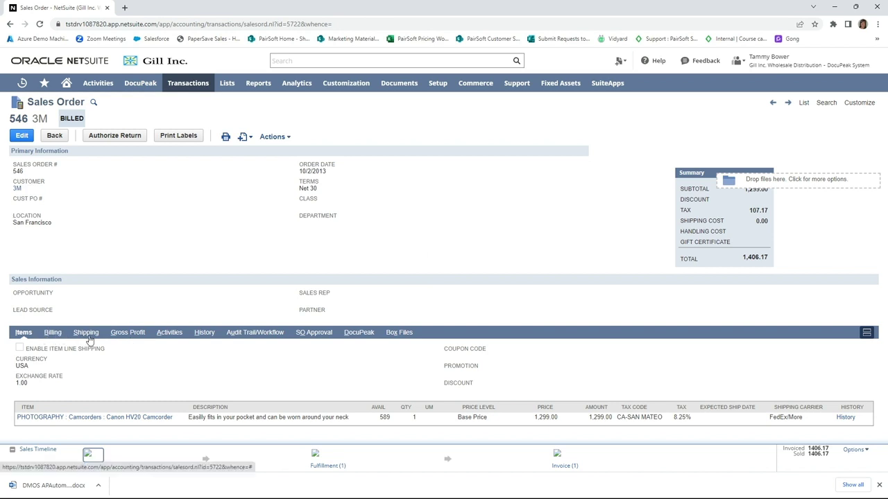
Start a new DocuPeak document on the sales order with type Packing List and the note "note"
{"action": "left_click", "coordinate": [361, 335]}
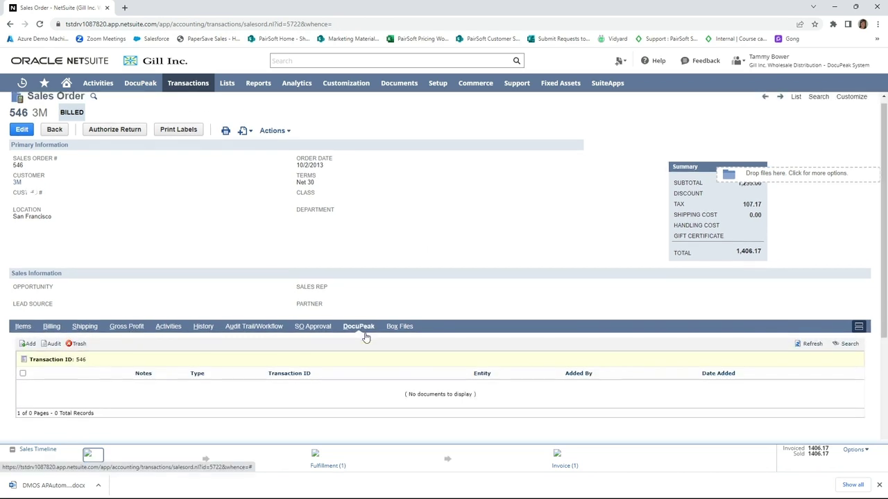
{"action": "scroll", "coordinate": [366, 337], "scroll_direction": "down", "scroll_amount": 1}
{"action": "scroll", "coordinate": [366, 337], "scroll_direction": "down", "scroll_amount": 1}
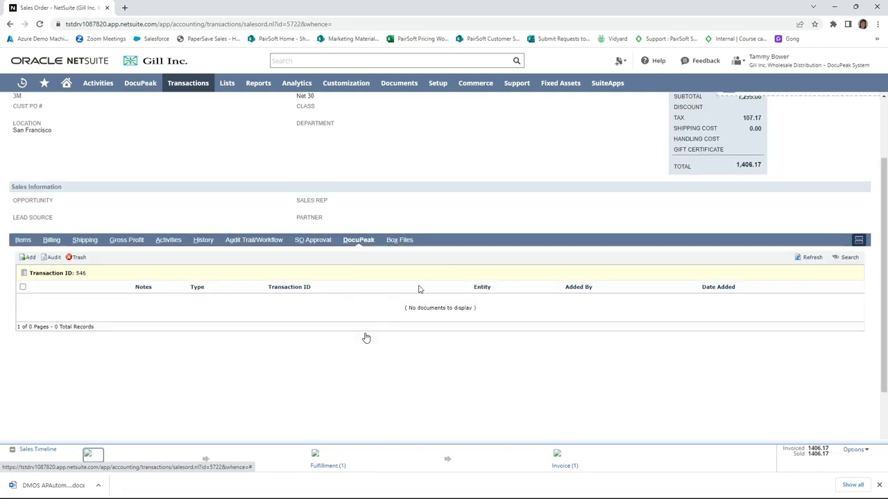
{"action": "left_click", "coordinate": [29, 258]}
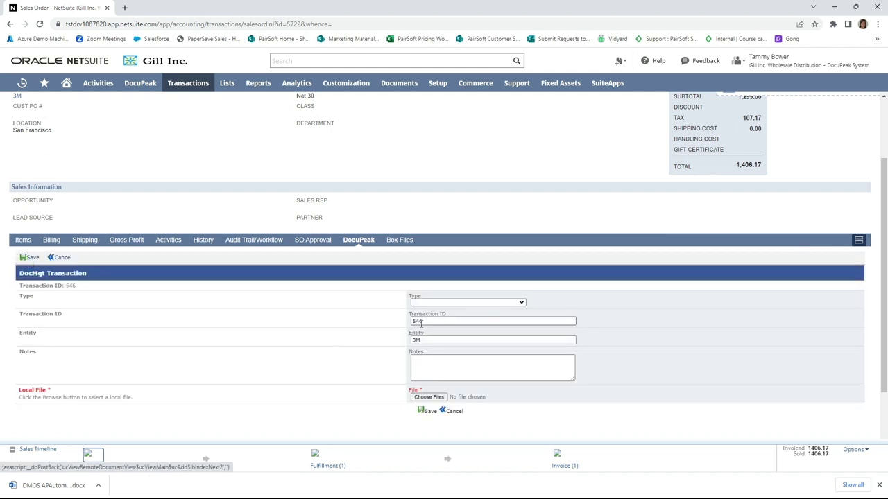
{"action": "left_click", "coordinate": [522, 303]}
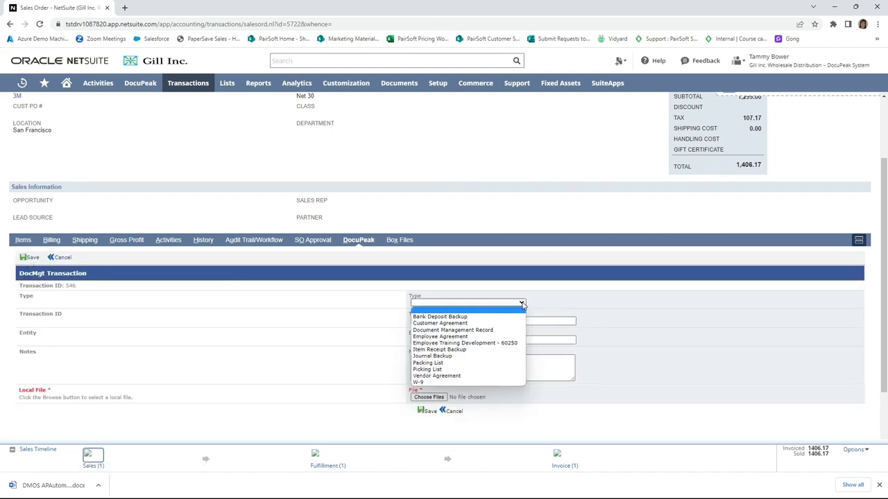
{"action": "left_click", "coordinate": [434, 363]}
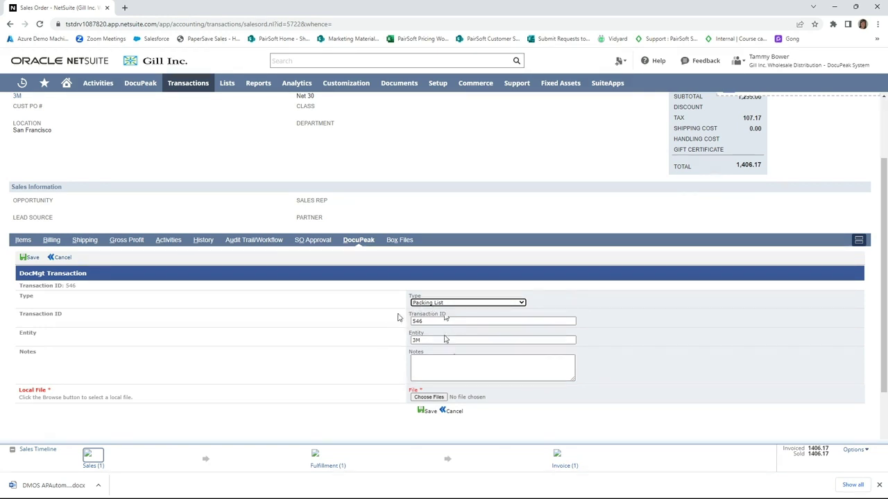
{"action": "scroll", "coordinate": [342, 345], "scroll_direction": "up", "scroll_amount": 2}
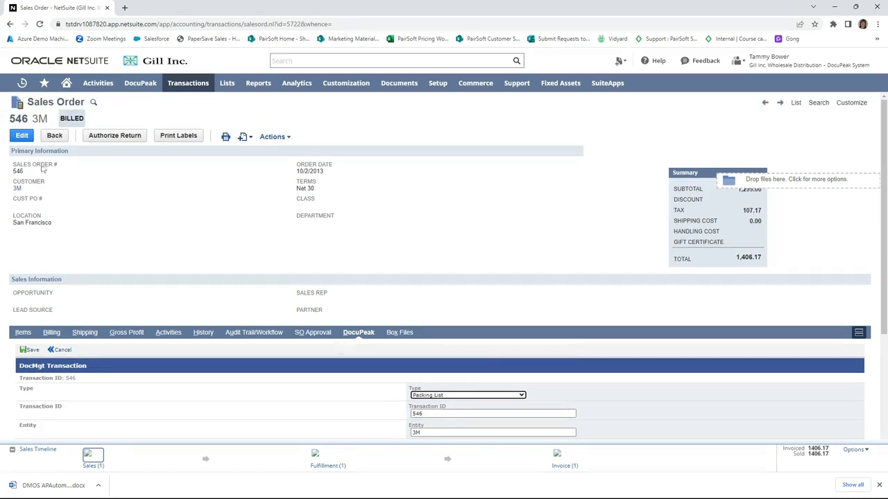
{"action": "scroll", "coordinate": [560, 356], "scroll_direction": "down", "scroll_amount": 2}
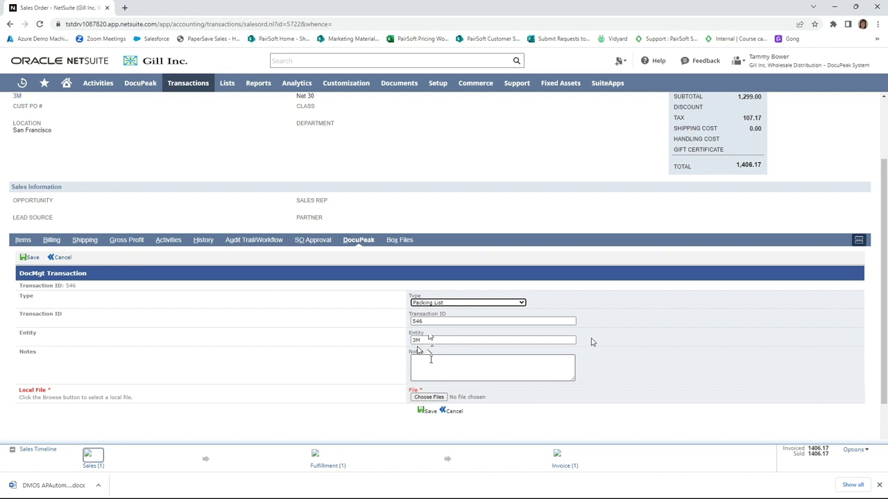
{"action": "left_click", "coordinate": [430, 361]}
{"action": "type", "text": "note"}
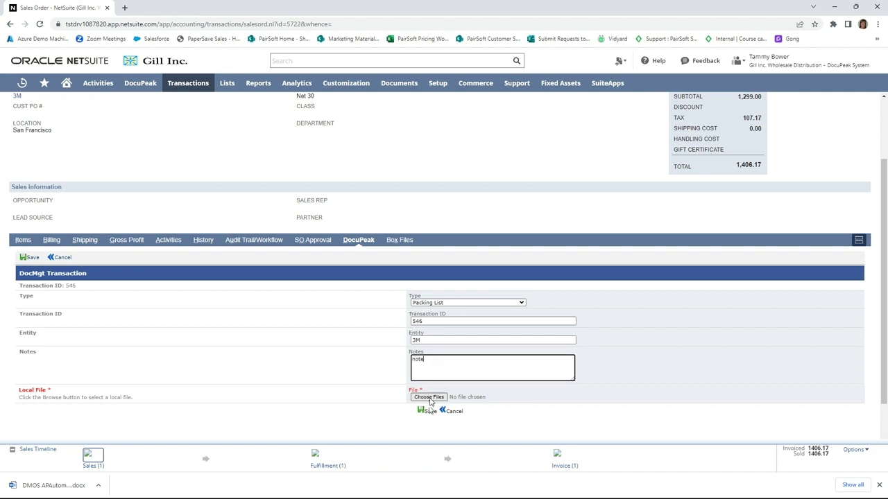
Attach the PDF file Sales Order - Sample from the Customer Docs folder and save the document
{"action": "left_click", "coordinate": [429, 400]}
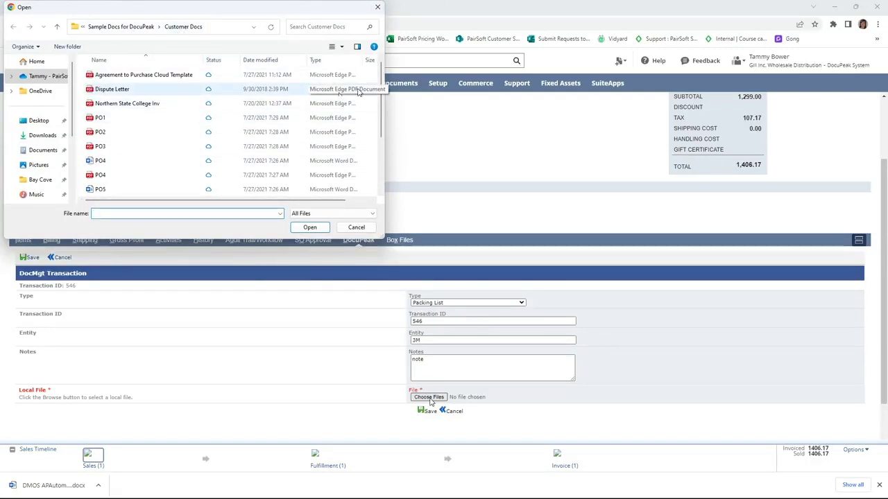
{"action": "scroll", "coordinate": [377, 115], "scroll_direction": "down", "scroll_amount": 1}
{"action": "scroll", "coordinate": [376, 114], "scroll_direction": "down", "scroll_amount": 2}
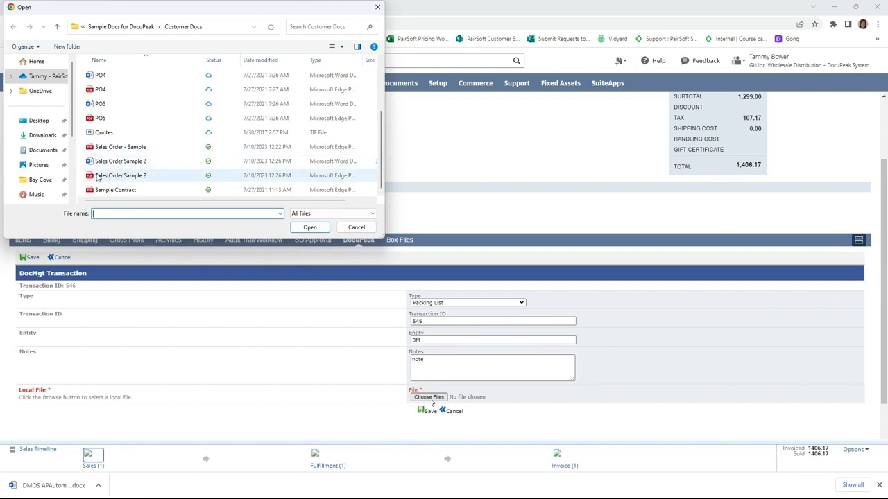
{"action": "left_click", "coordinate": [120, 152]}
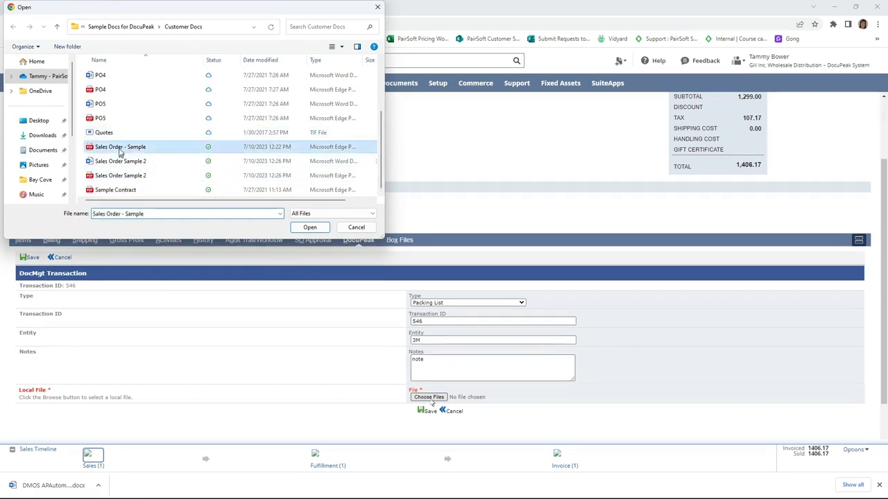
{"action": "left_click", "coordinate": [310, 228]}
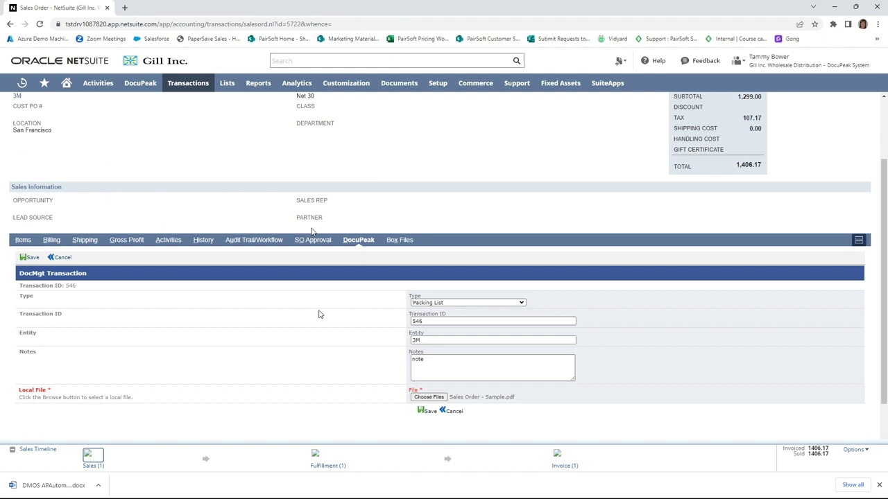
{"action": "left_click", "coordinate": [430, 412]}
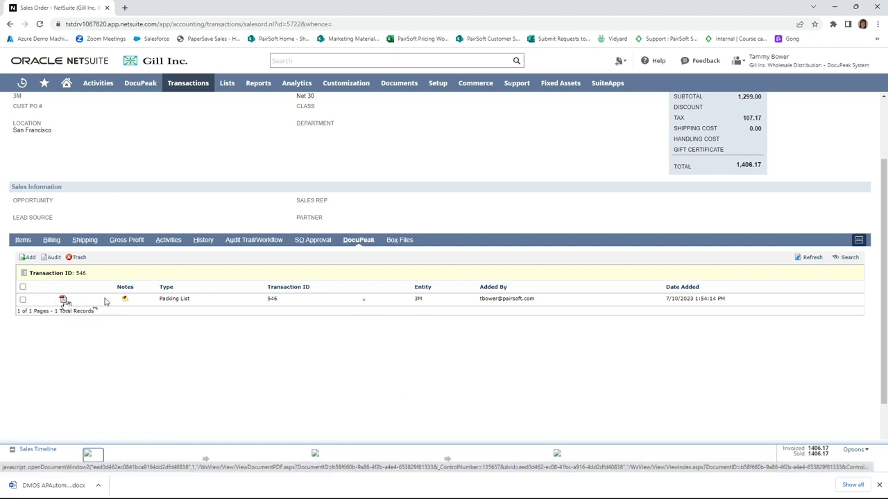
{"action": "mouse_move", "coordinate": [125, 301]}
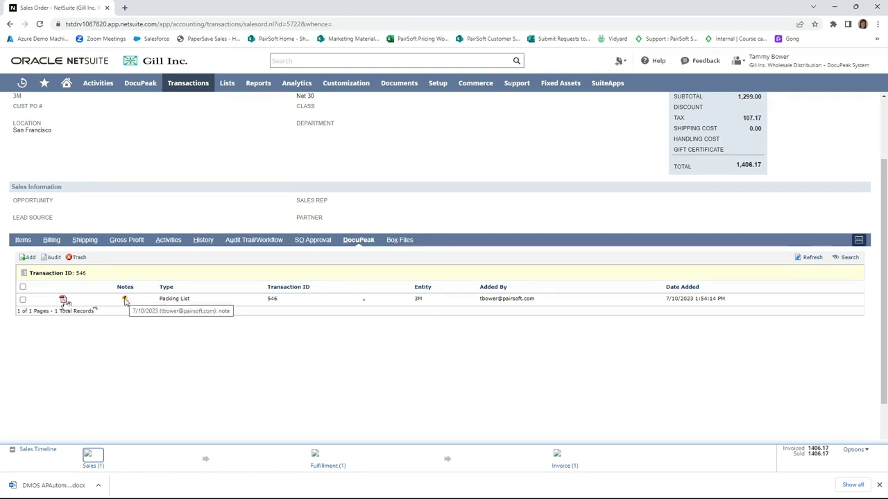
Start a second DocuPeak document on the sales order with type Packing List and the note "notes 2"
{"action": "left_click", "coordinate": [26, 258]}
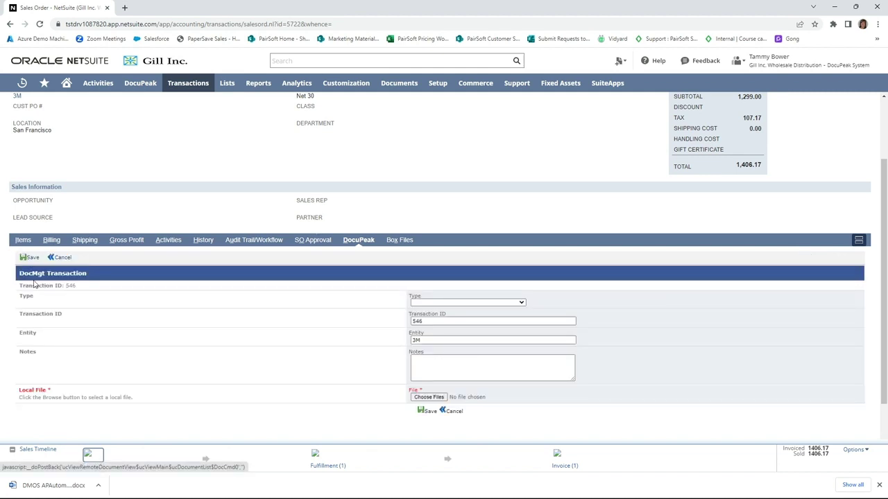
{"action": "left_click", "coordinate": [522, 304]}
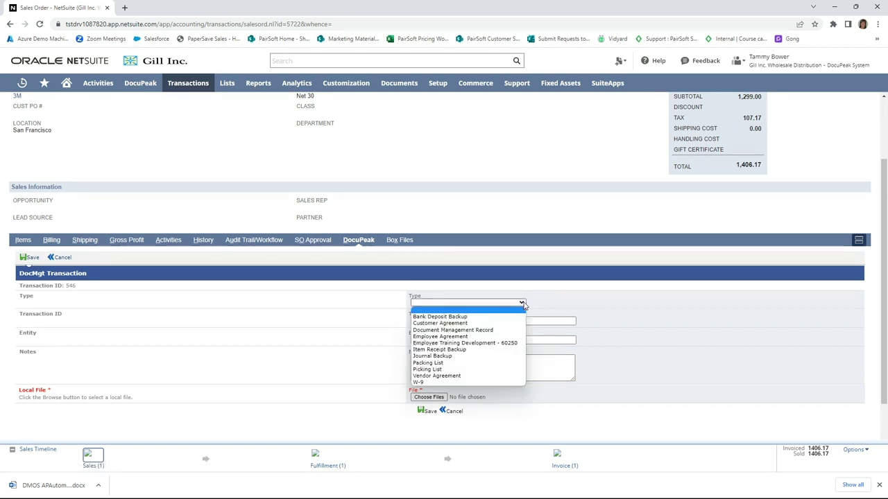
{"action": "left_click", "coordinate": [435, 362]}
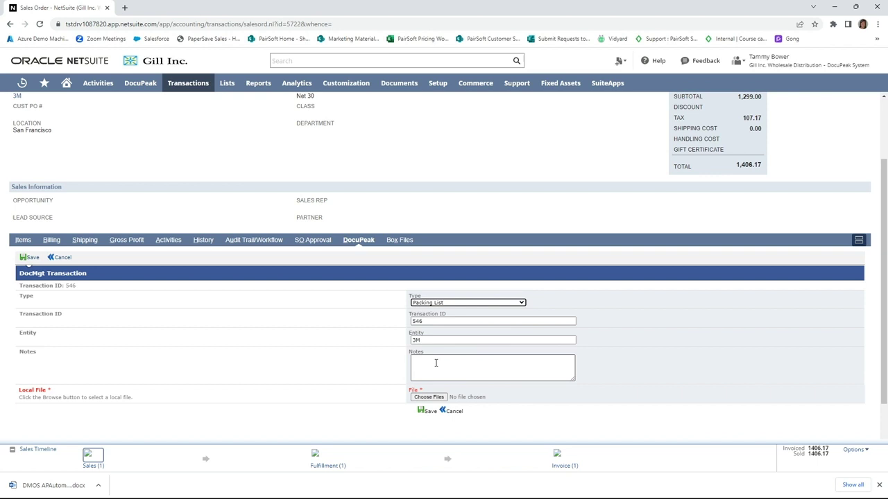
{"action": "left_click", "coordinate": [435, 361]}
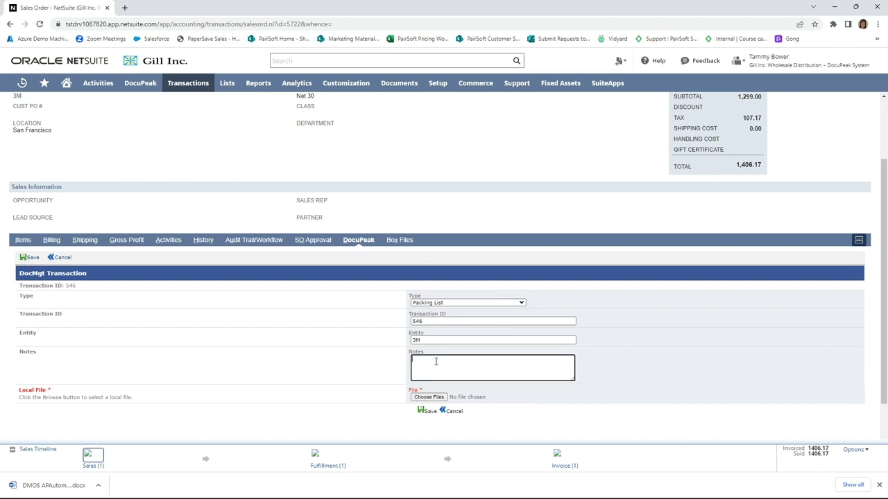
{"action": "type", "text": "notes"}
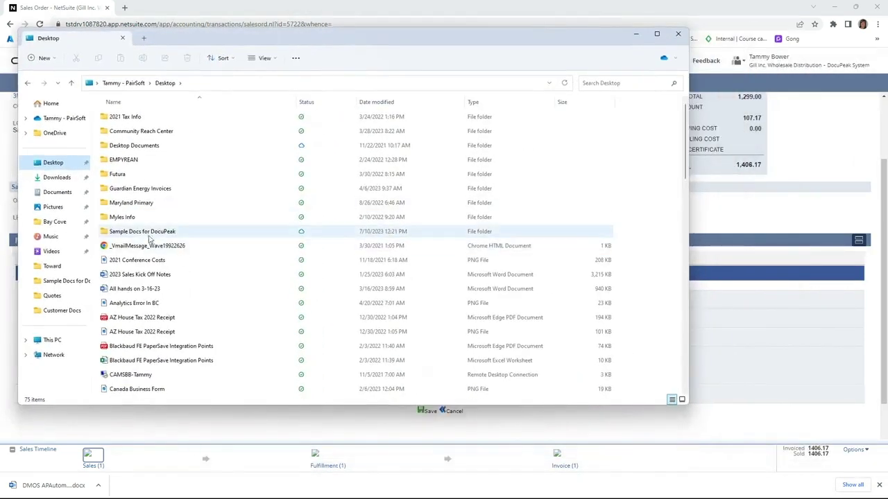
Attach the Word file Sales Order Sample 2 from Sample Docs for DocuPeak > Customer Docs in File Explorer and save the document
{"action": "left_click", "coordinate": [146, 239]}
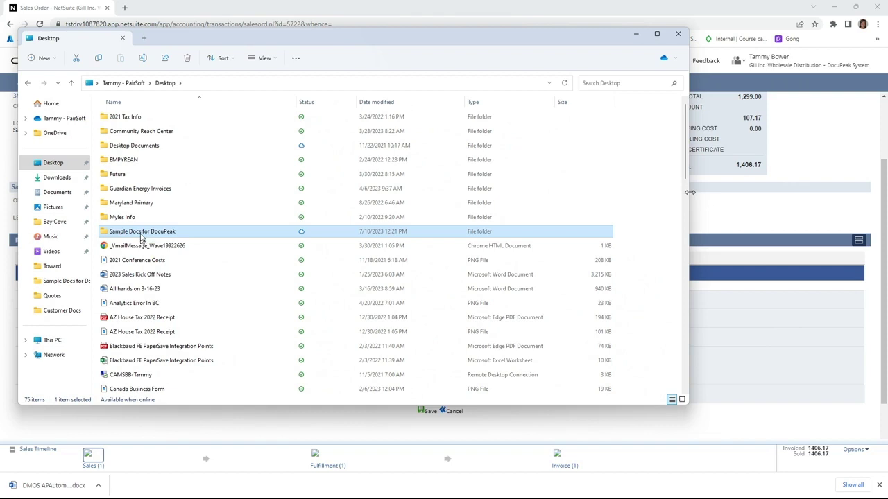
{"action": "left_click_drag", "start_coordinate": [689, 192], "coordinate": [416, 192]}
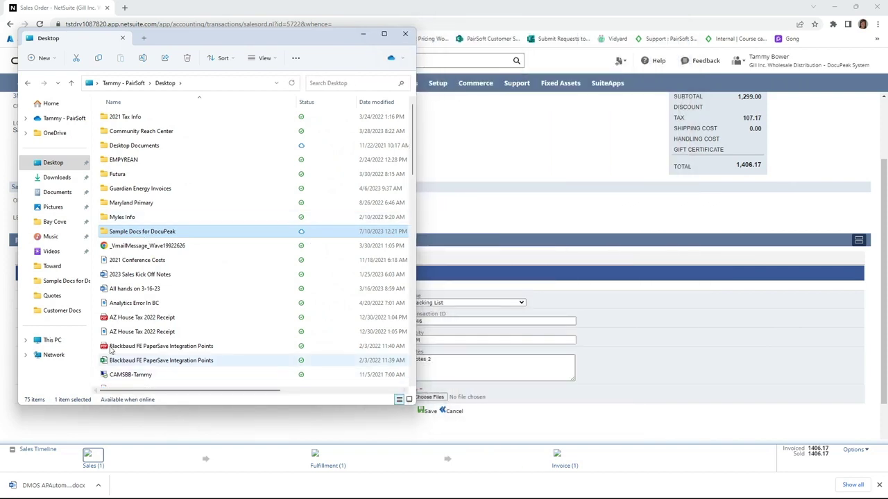
{"action": "double_click", "coordinate": [152, 232]}
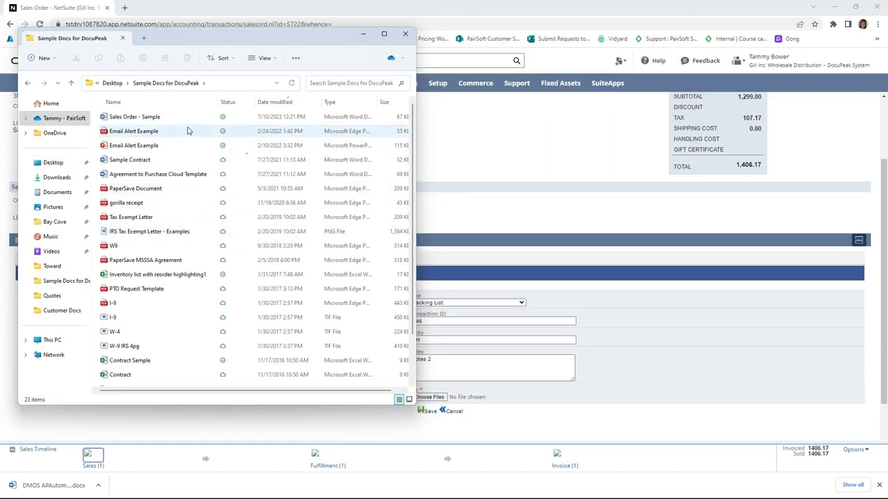
{"action": "left_click", "coordinate": [167, 104]}
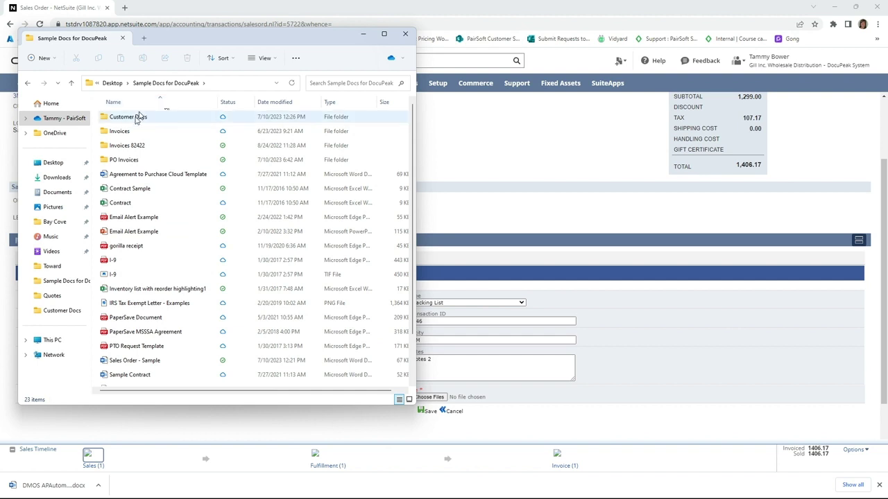
{"action": "double_click", "coordinate": [137, 117]}
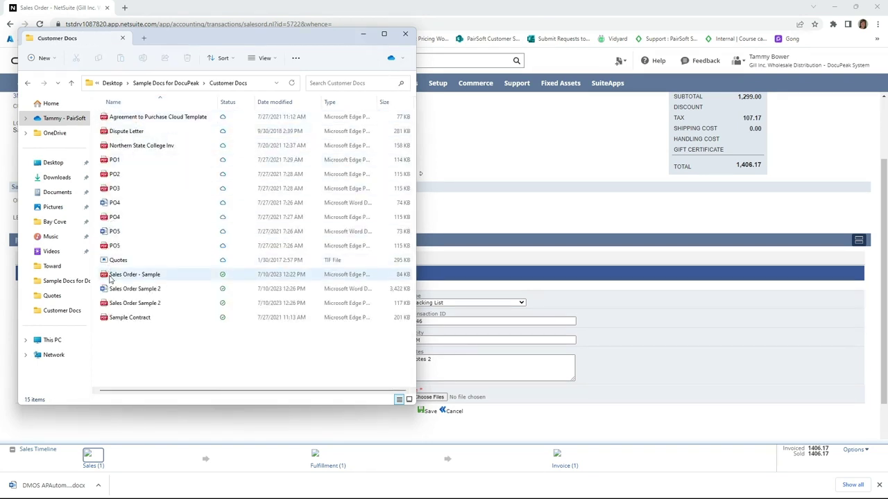
{"action": "left_click_drag", "start_coordinate": [118, 303], "coordinate": [477, 402]}
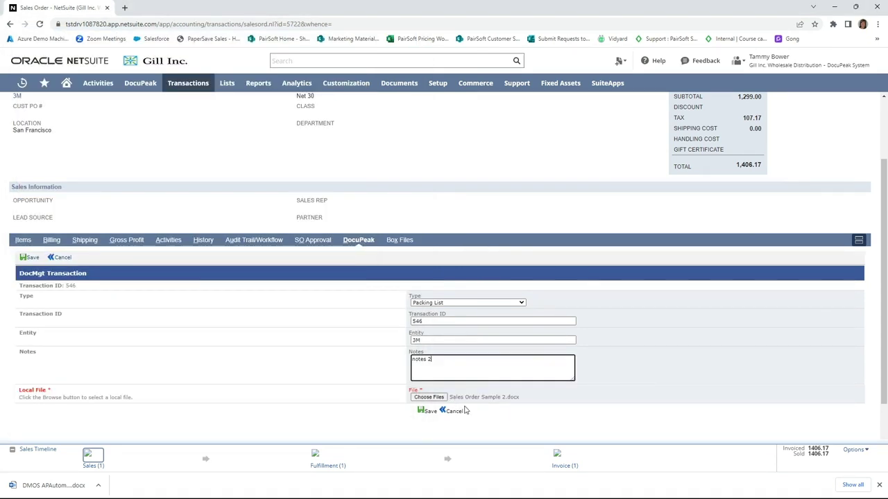
{"action": "left_click", "coordinate": [430, 413]}
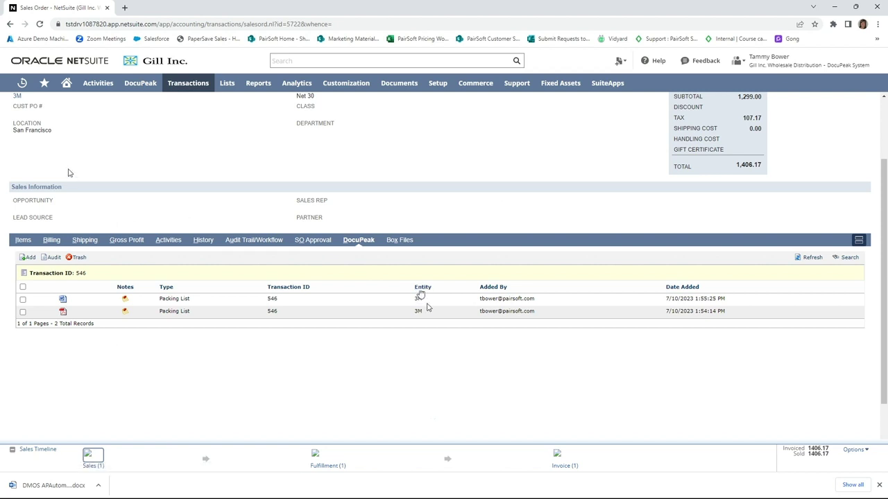
Open the 3M customer record from the sales order and view the Word packing list among its DocuPeak documents in Word
{"action": "scroll", "coordinate": [70, 169], "scroll_direction": "up", "scroll_amount": 3}
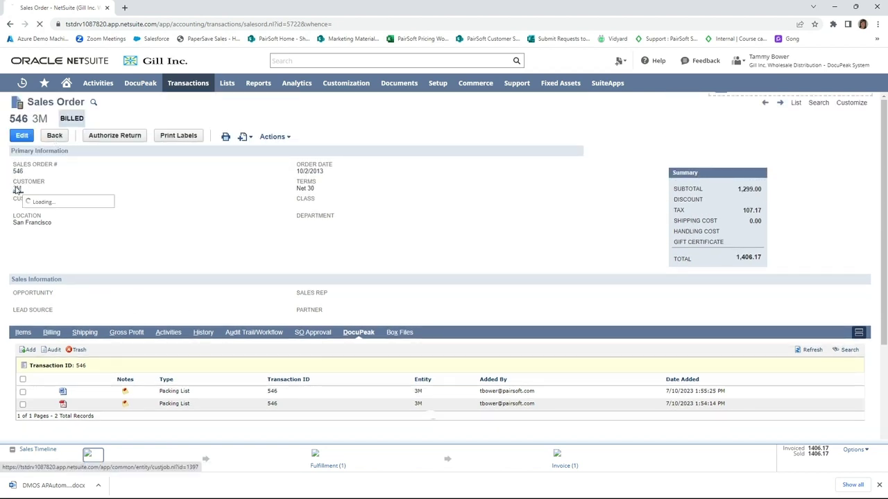
{"action": "left_click", "coordinate": [17, 189]}
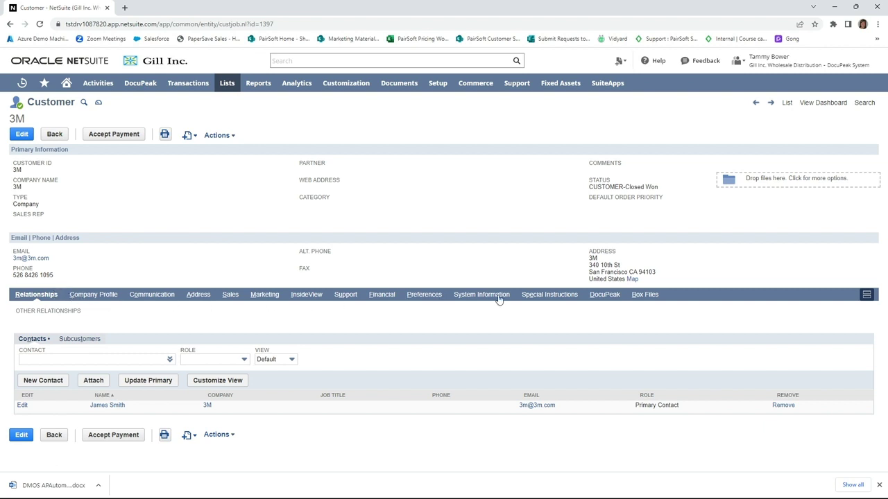
{"action": "left_click", "coordinate": [604, 295]}
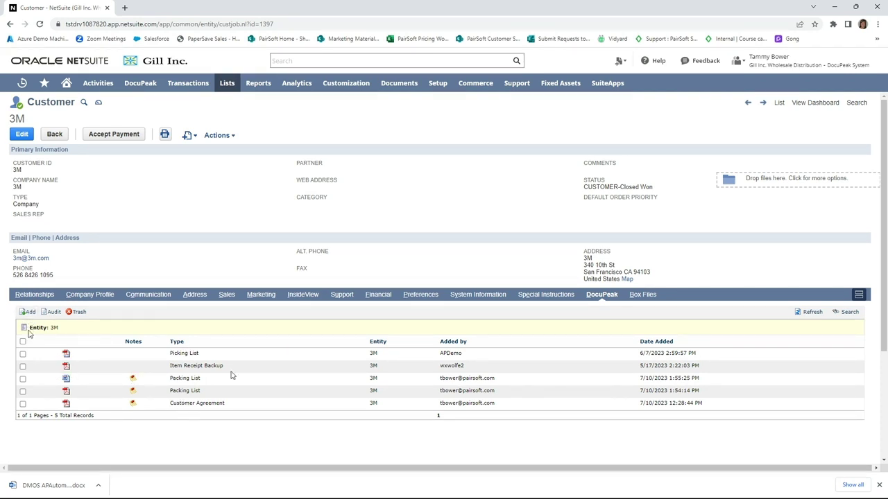
{"action": "left_click", "coordinate": [66, 379]}
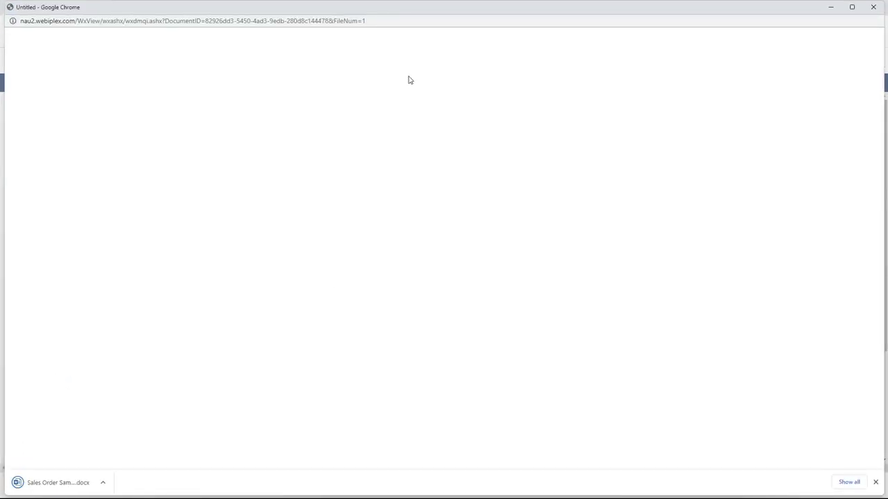
{"action": "left_click", "coordinate": [76, 482]}
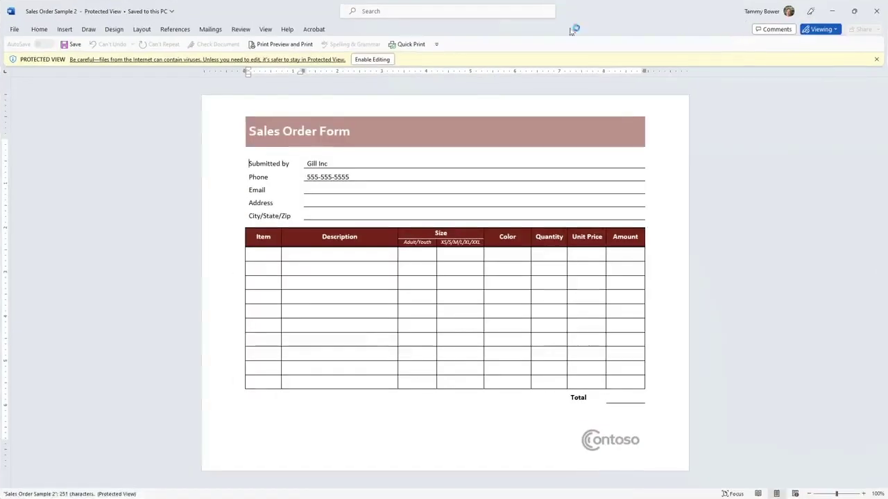
Close the Word document and view the PDF packing list and the customer agreement among the 3M customer's DocuPeak documents
{"action": "left_click", "coordinate": [876, 11]}
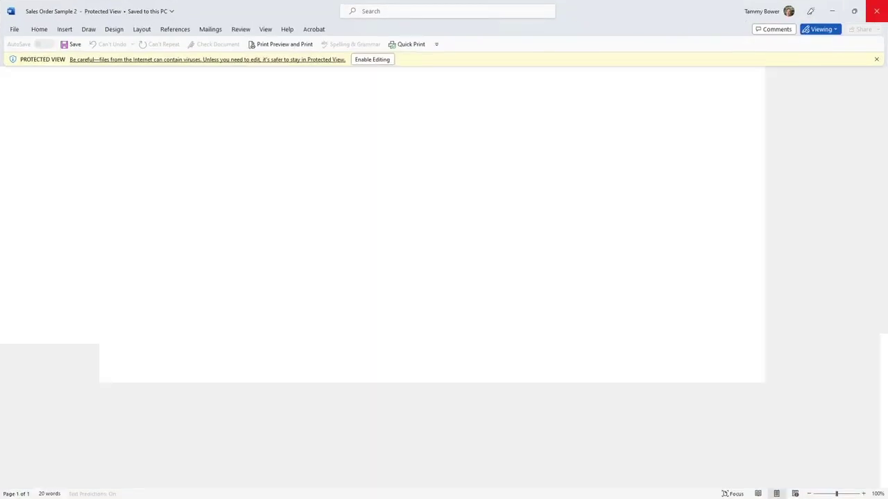
{"action": "left_click", "coordinate": [875, 12]}
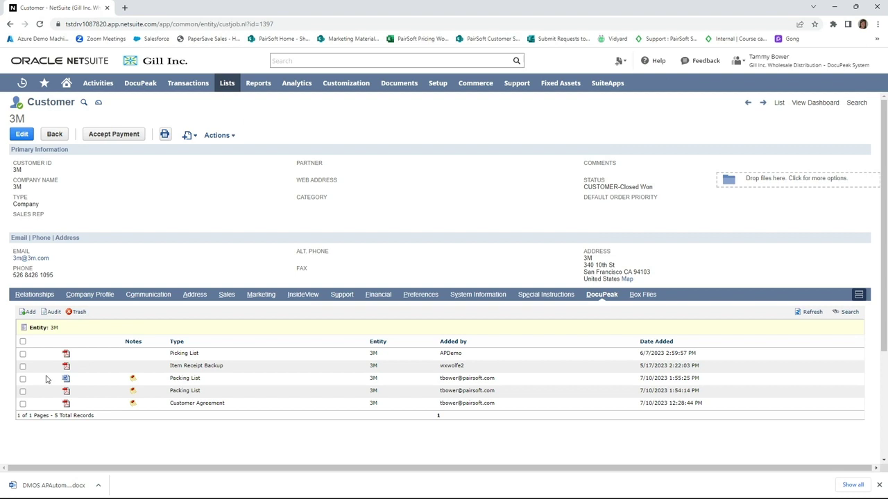
{"action": "left_click", "coordinate": [66, 393]}
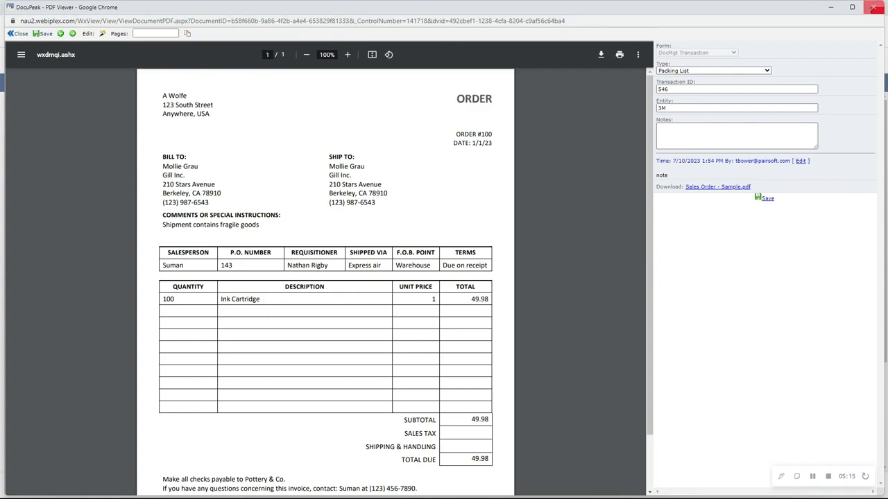
{"action": "left_click", "coordinate": [873, 7]}
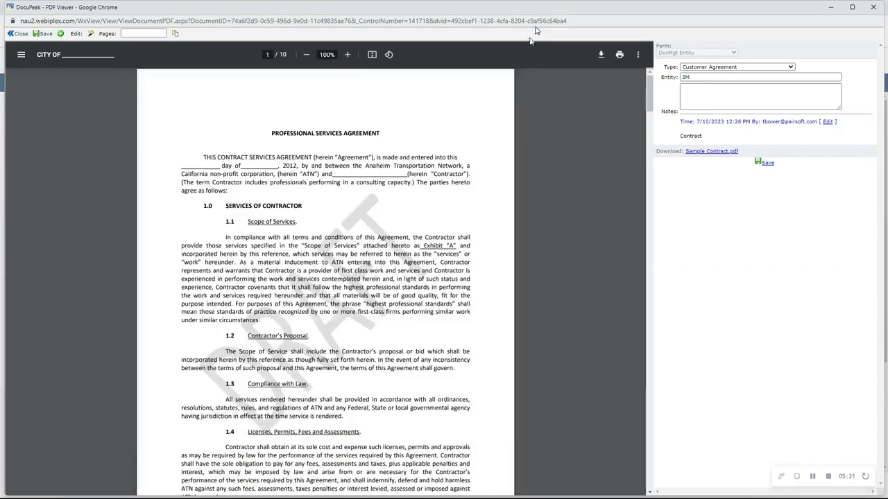
{"action": "left_click", "coordinate": [876, 8]}
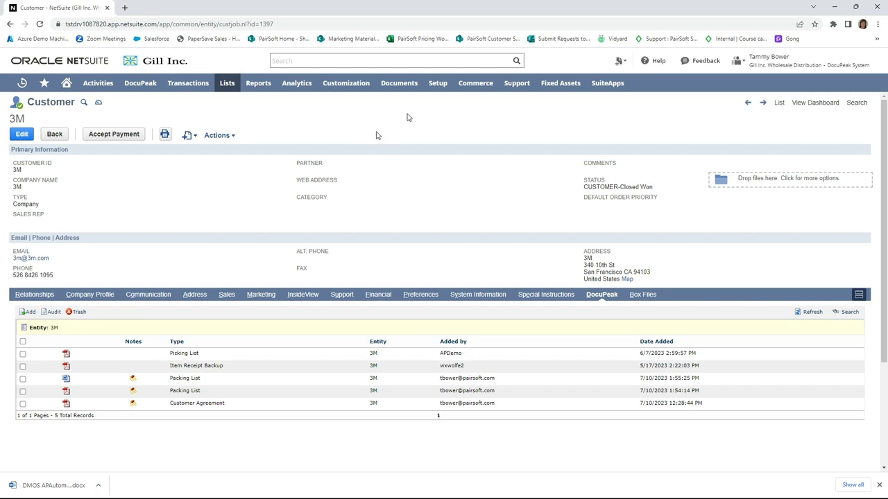
Open the list of existing purchase orders from the purchase transactions
{"action": "mouse_move", "coordinate": [227, 88]}
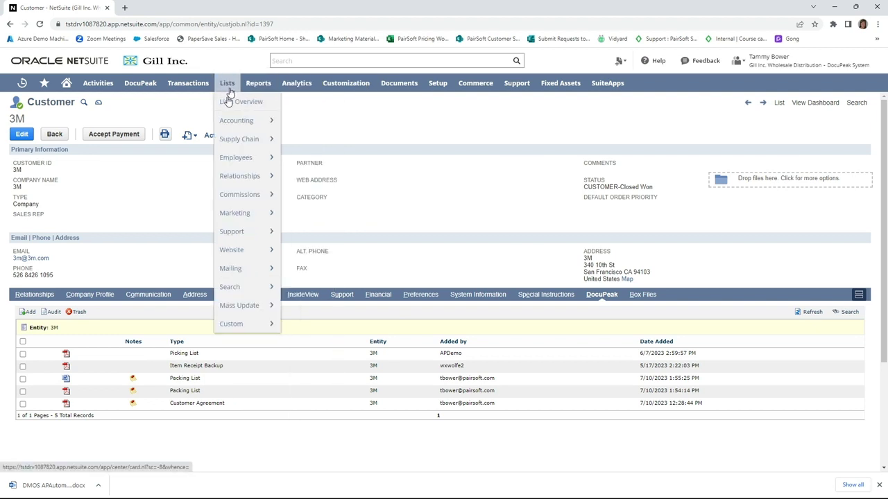
{"action": "mouse_move", "coordinate": [229, 177]}
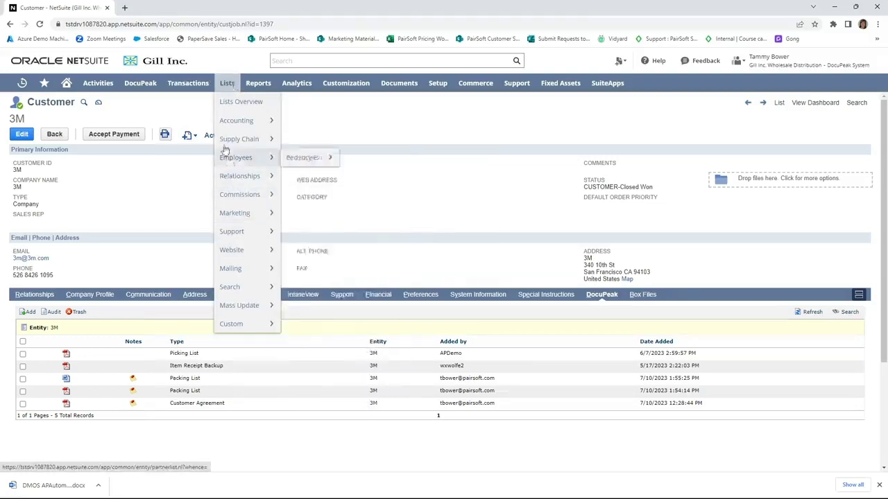
{"action": "mouse_move", "coordinate": [195, 87]}
{"action": "mouse_move", "coordinate": [194, 139]}
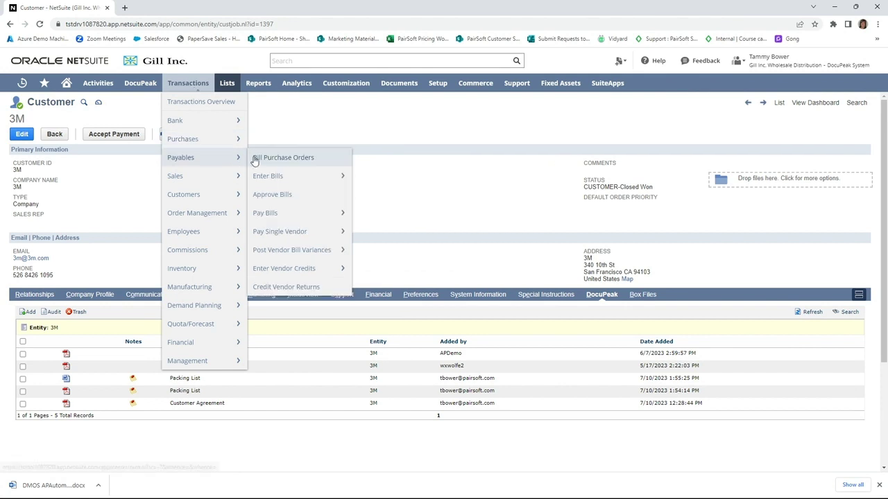
{"action": "mouse_move", "coordinate": [255, 142]}
{"action": "mouse_move", "coordinate": [292, 149]}
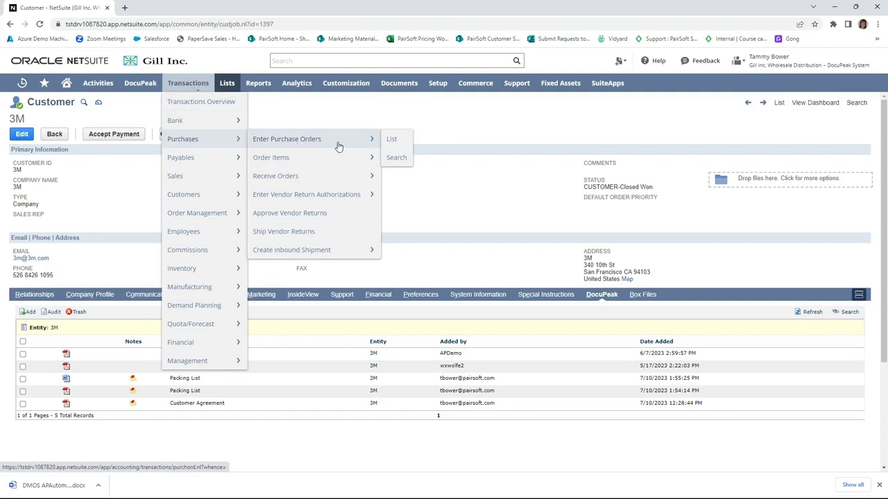
{"action": "left_click", "coordinate": [395, 141]}
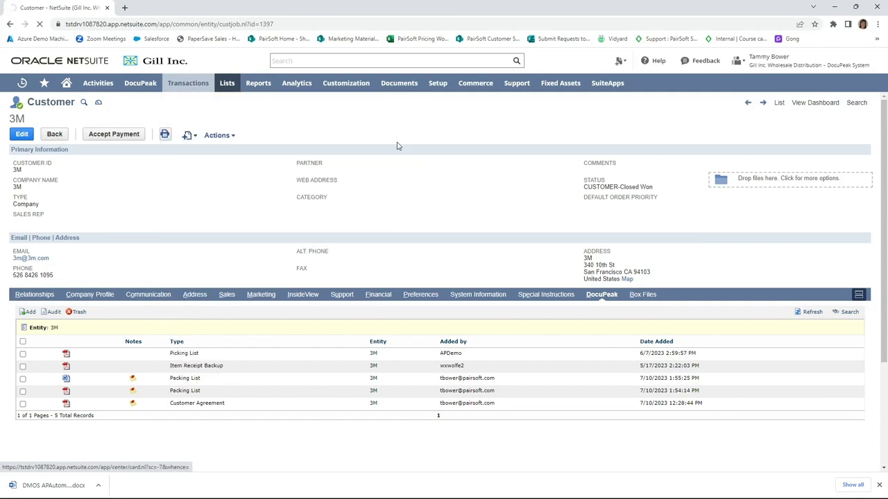